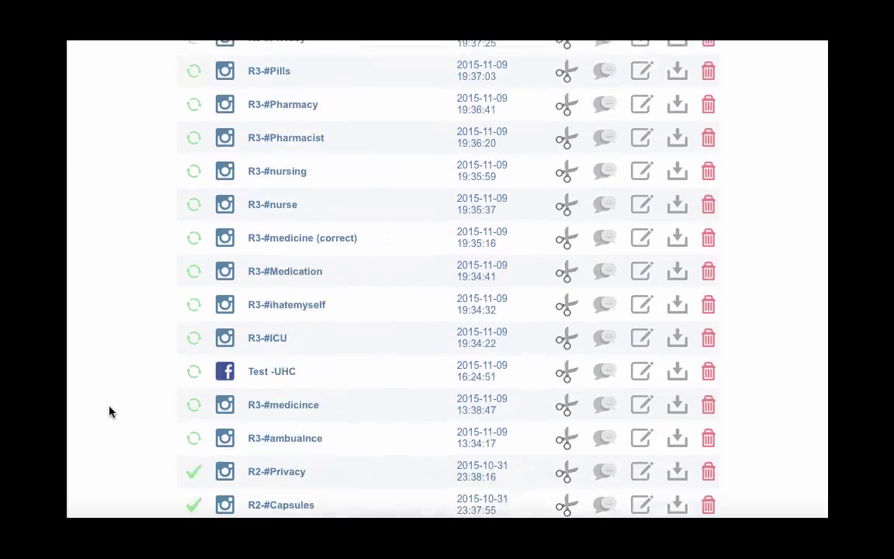
scroll(110, 411, "down", 6)
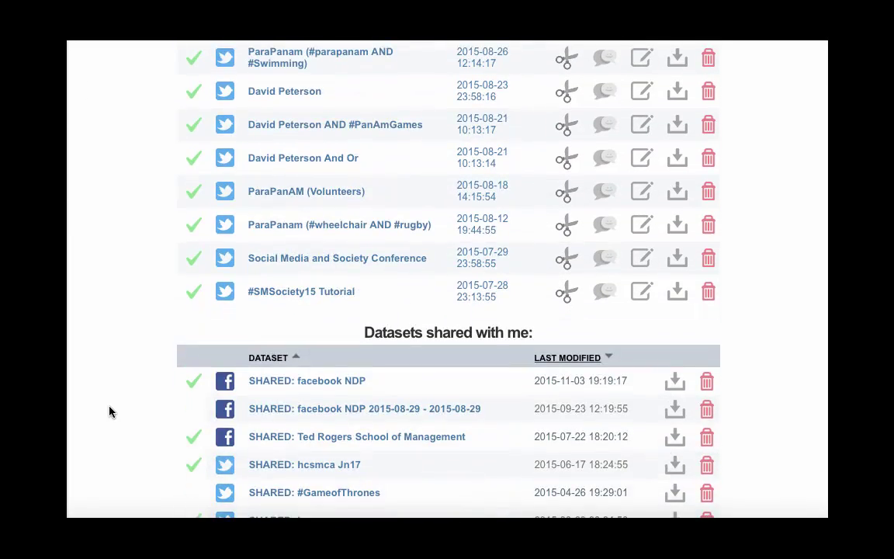
From 'Datasets shared with me', open facebook NDP 2015-08-29 and go to its Network Analysis step.
left_click(285, 408)
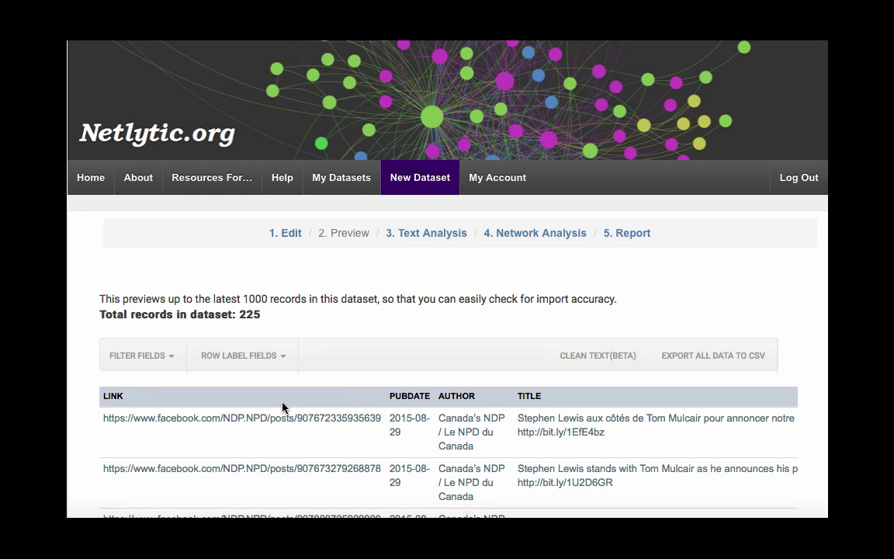
left_click(520, 234)
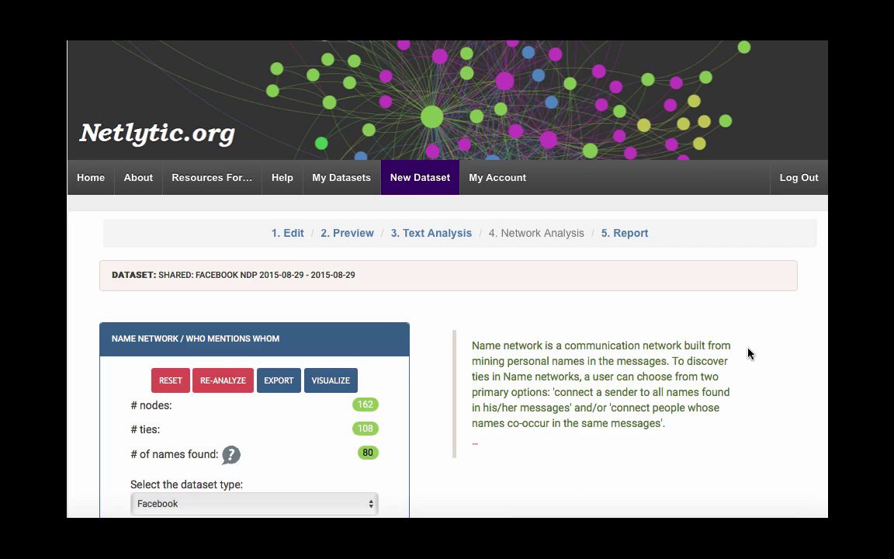
scroll(749, 353, "down", 1)
scroll(750, 353, "down", 3)
scroll(750, 353, "down", 1)
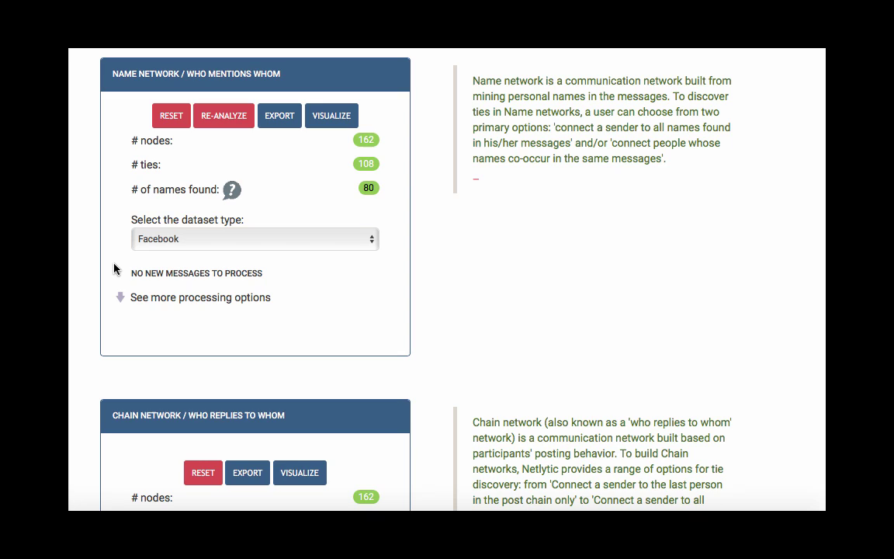
Expand the Name Network processing options and view the choices for connecting co-mentioned names.
left_click(120, 298)
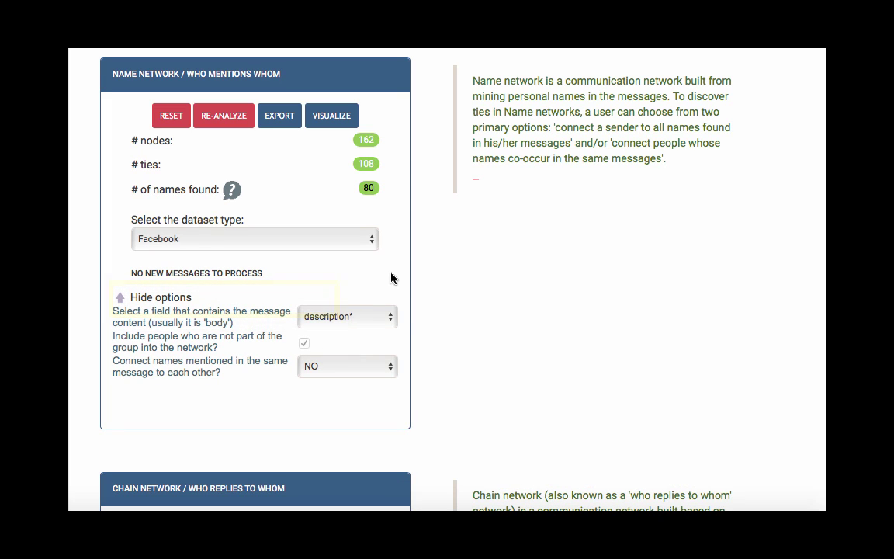
left_click(390, 369)
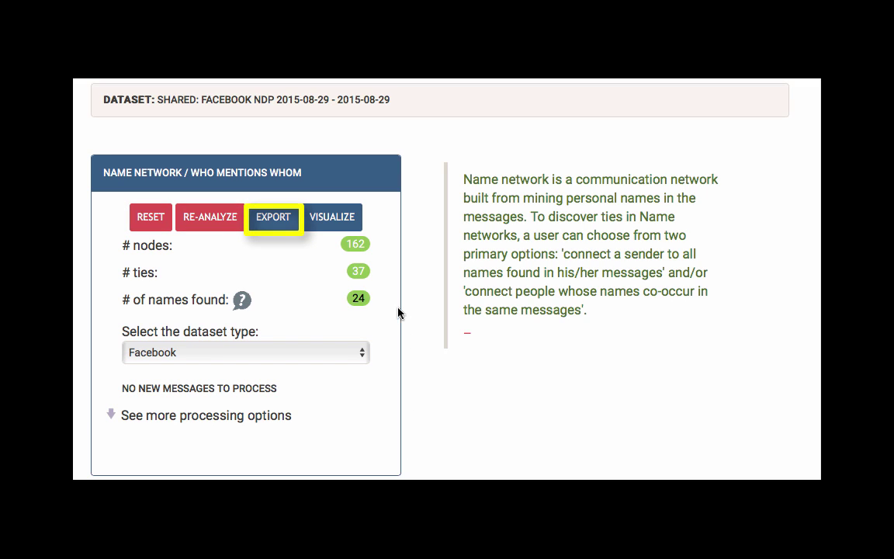
left_click(267, 229)
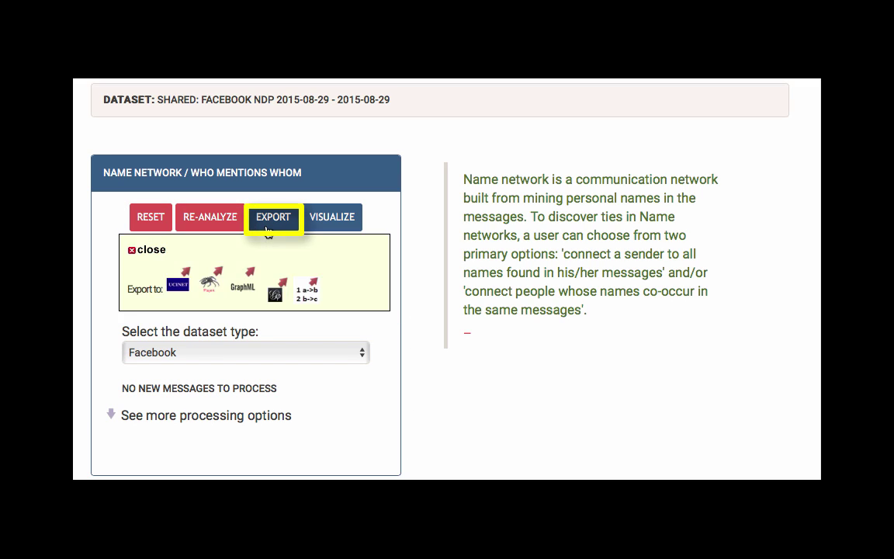
left_click(136, 254)
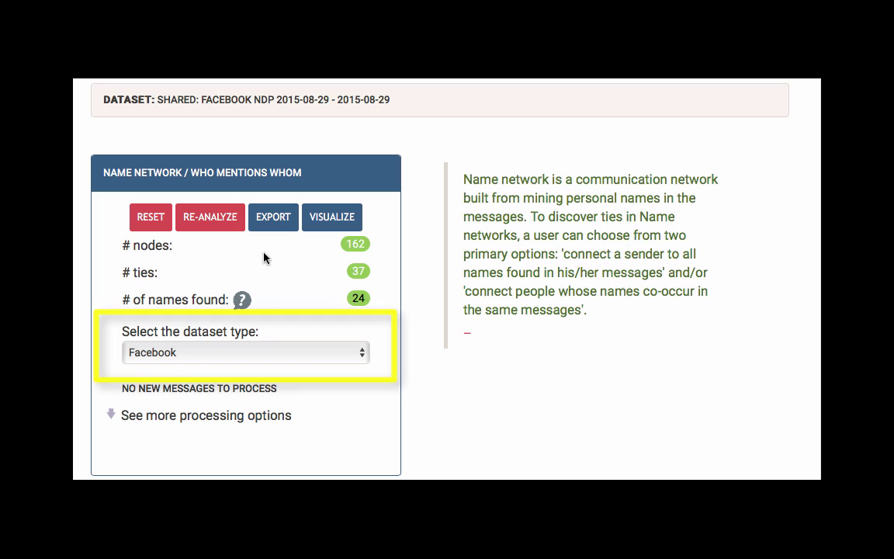
Check the dataset type list and leave it set to Facebook.
left_click(359, 355)
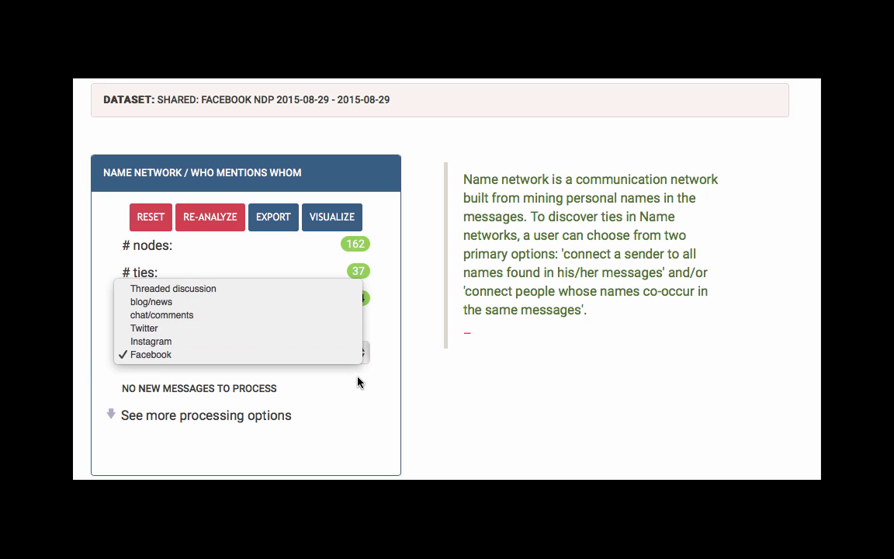
left_click(358, 386)
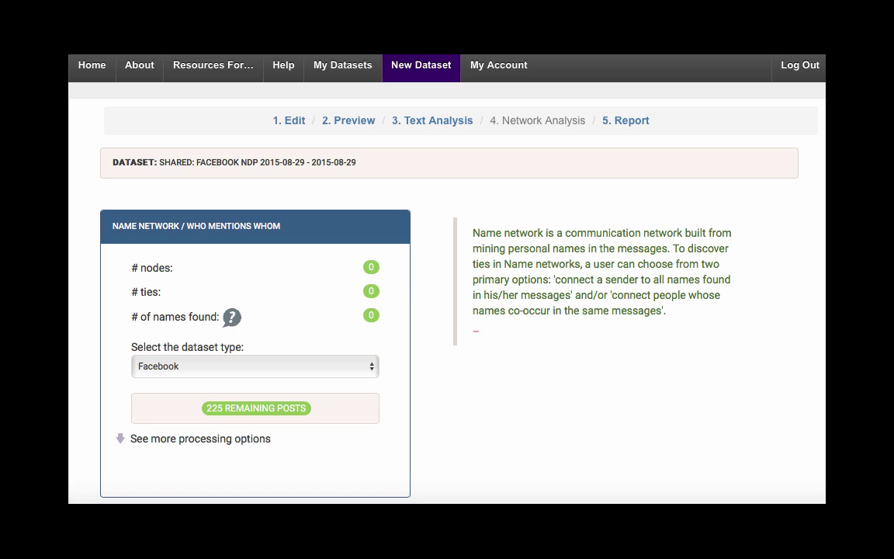
Process the 225 remaining posts into the name network.
left_click(256, 409)
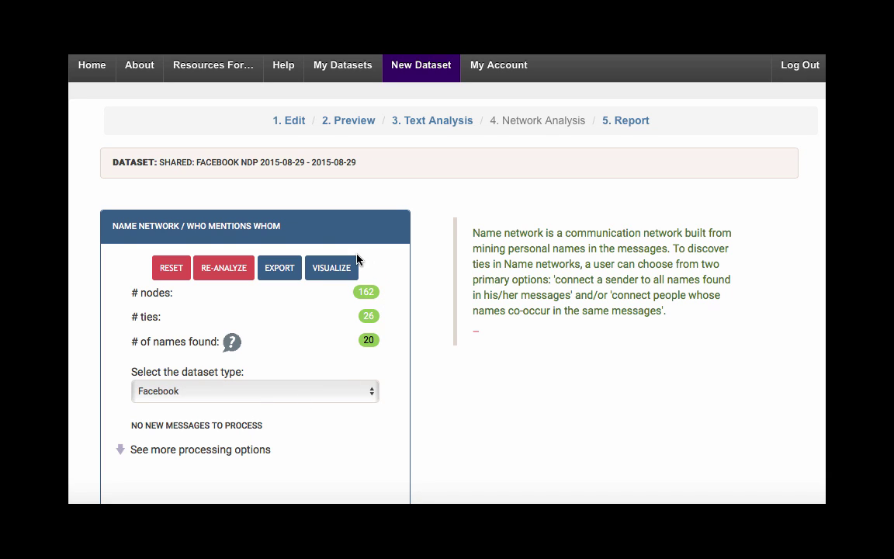
left_click(334, 269)
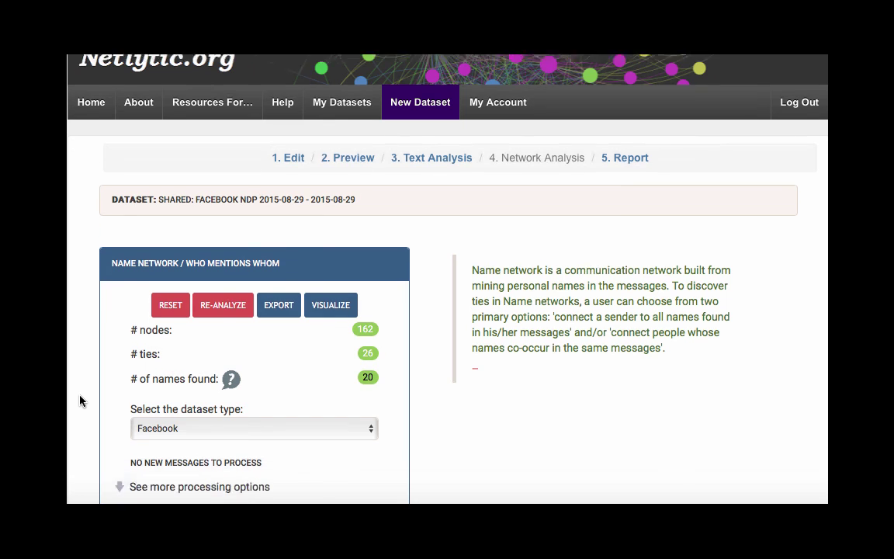
Bring up the dataset preview listing its 39,744 Facebook records.
scroll(80, 400, "down", 5)
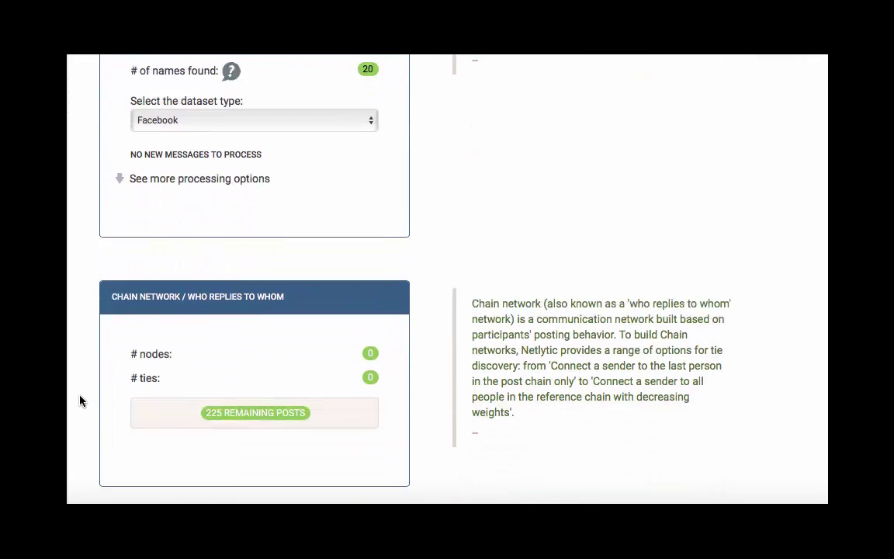
left_click(233, 371)
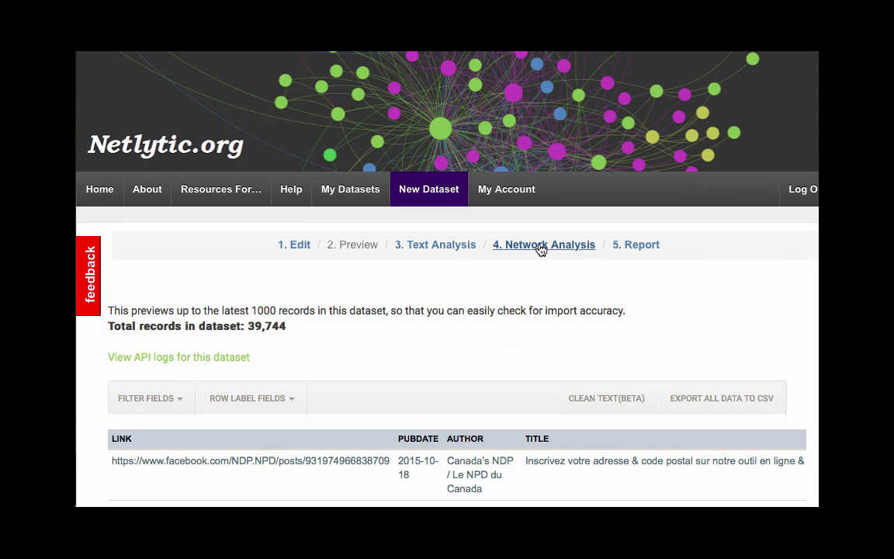
Return to Network Analysis and scroll to the Name Network panel showing 416 names found.
left_click(541, 245)
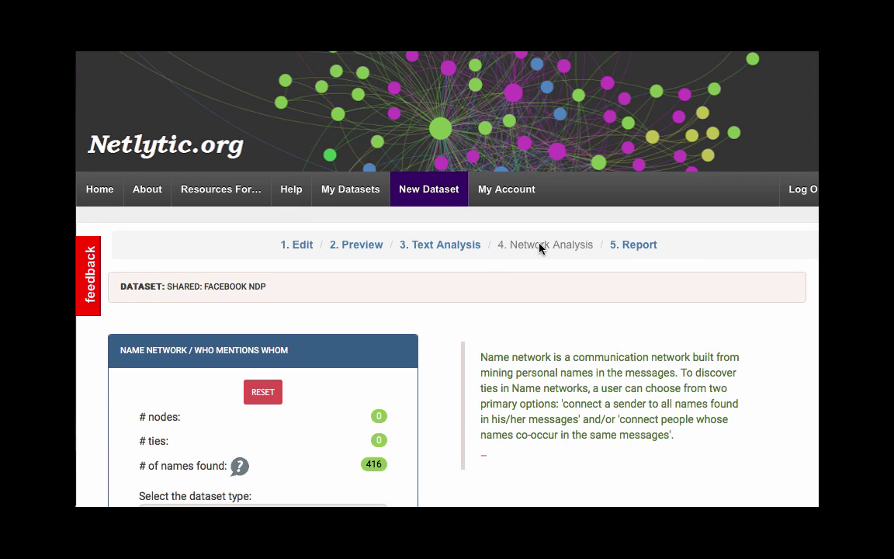
scroll(440, 378, "down", 5)
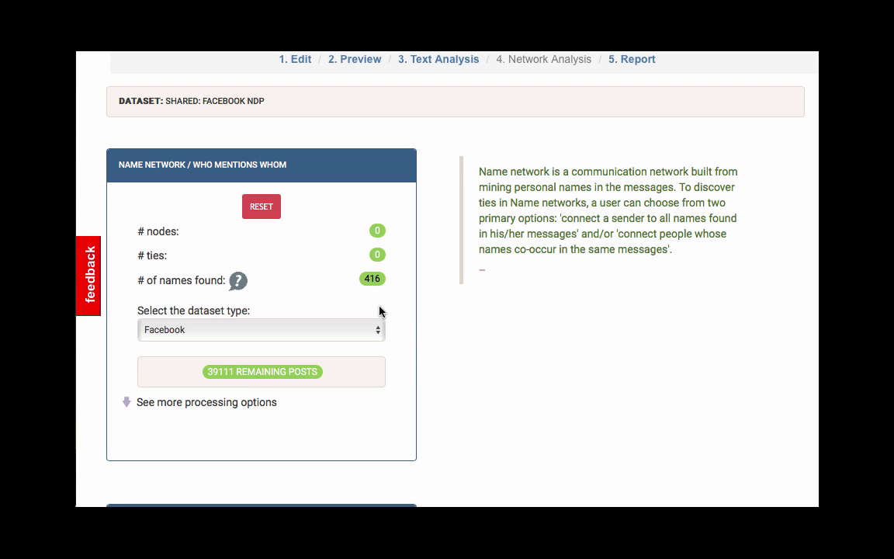
Open the found-names editing window, move it into view, and show ALL names.
left_click(373, 280)
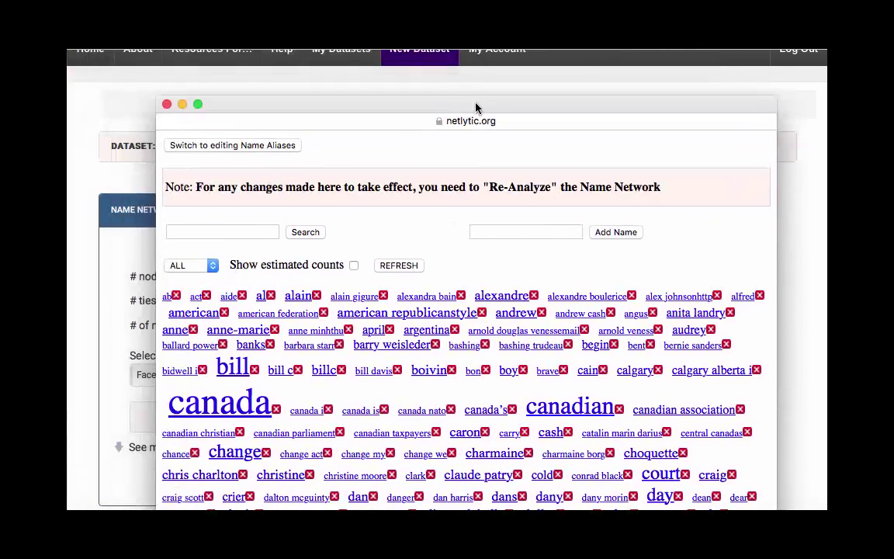
left_click_drag(475, 105, 455, 59)
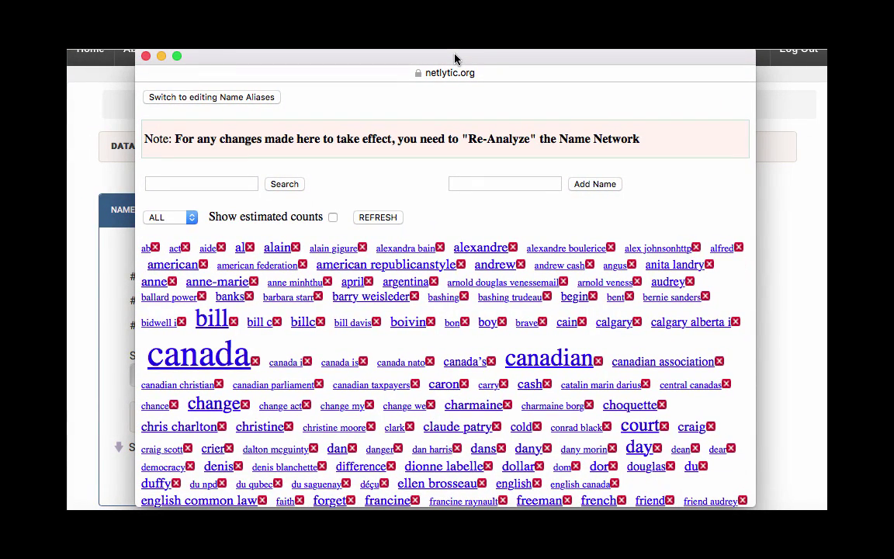
left_click(193, 218)
left_click(194, 220)
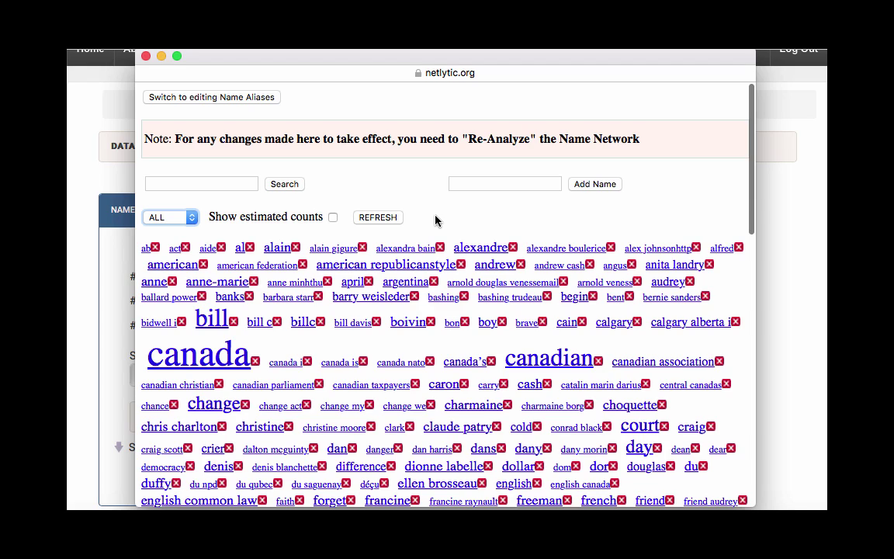
scroll(436, 221, "down", 5)
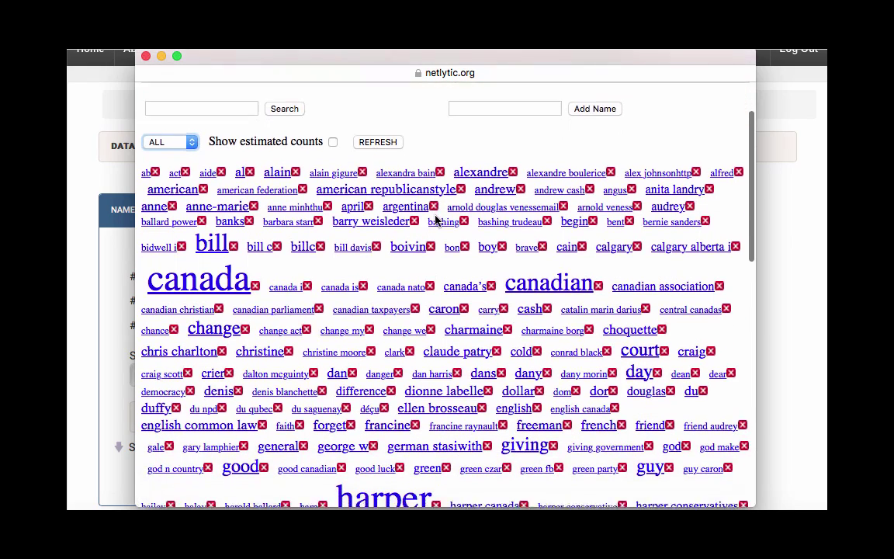
scroll(436, 221, "down", 1)
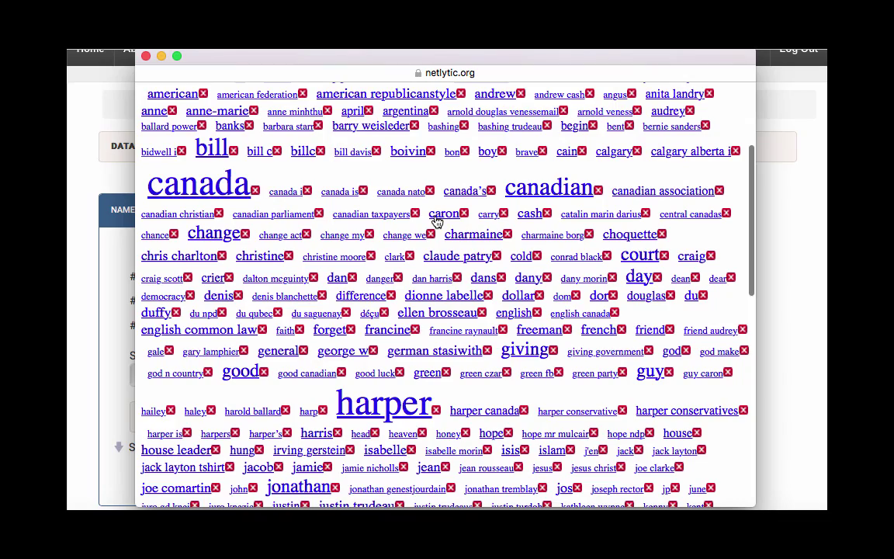
scroll(437, 222, "down", 2)
scroll(437, 222, "down", 5)
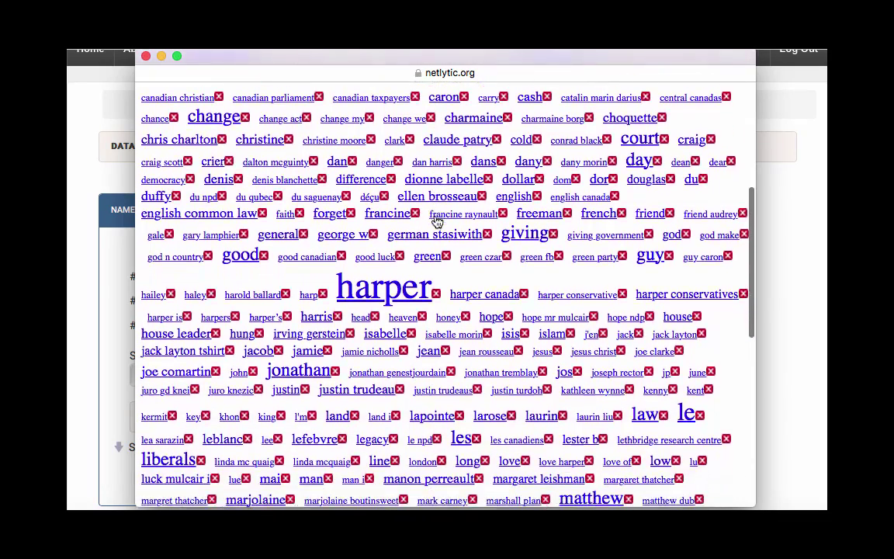
scroll(436, 222, "down", 1)
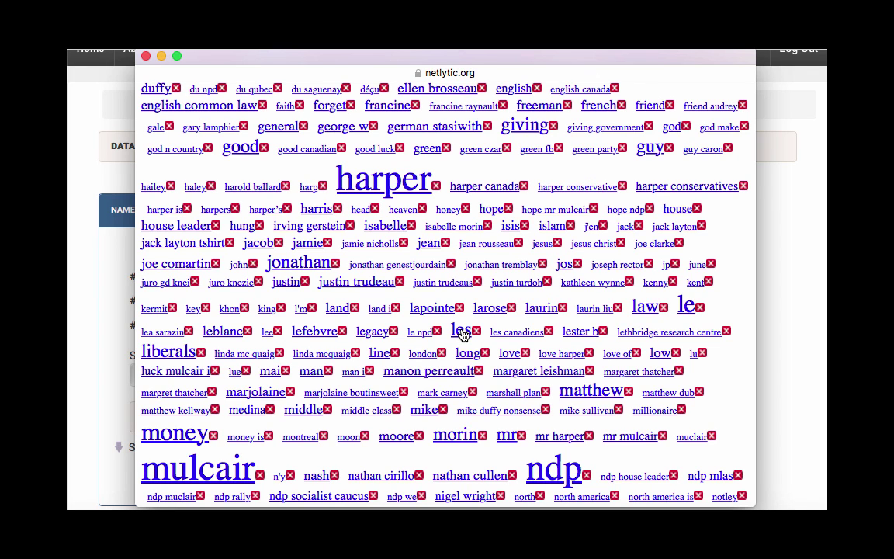
Inspect the 'les' concept page and its 2,716 instances across example messages.
left_click(461, 332)
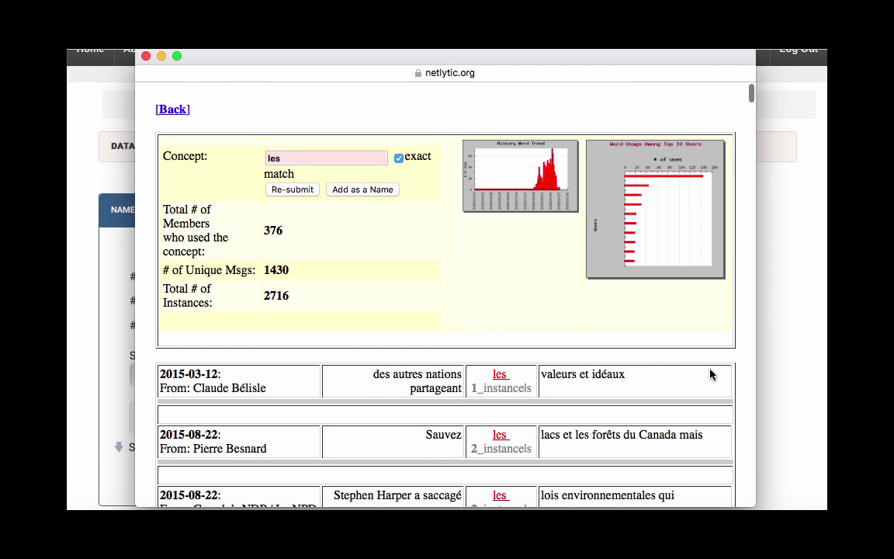
scroll(711, 375, "down", 3)
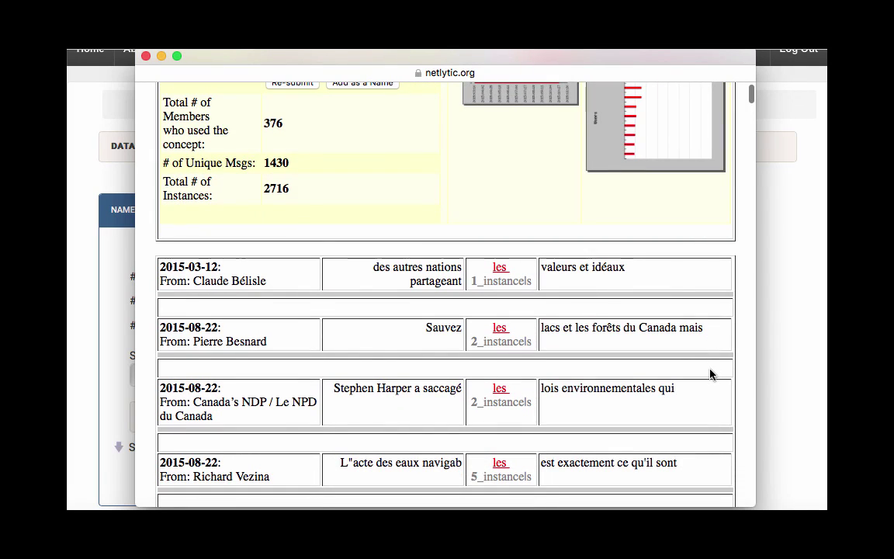
scroll(710, 375, "down", 4)
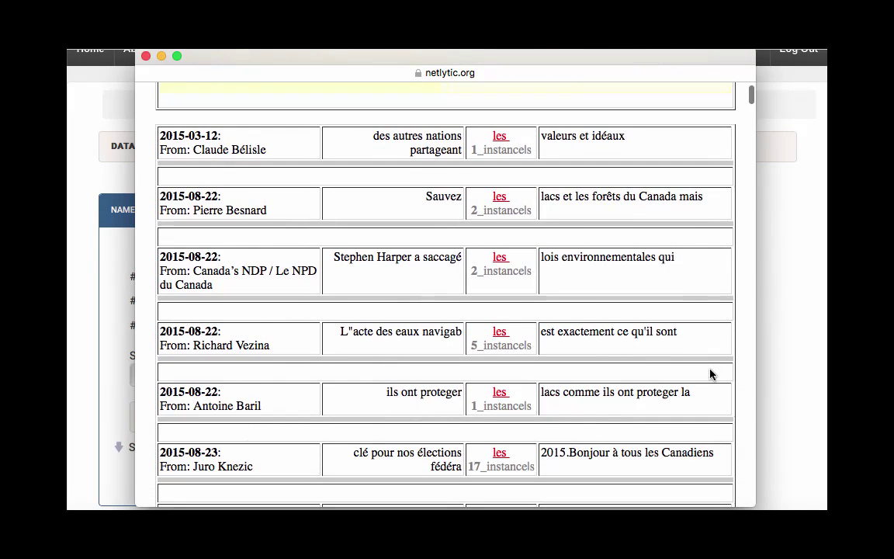
scroll(710, 375, "down", 5)
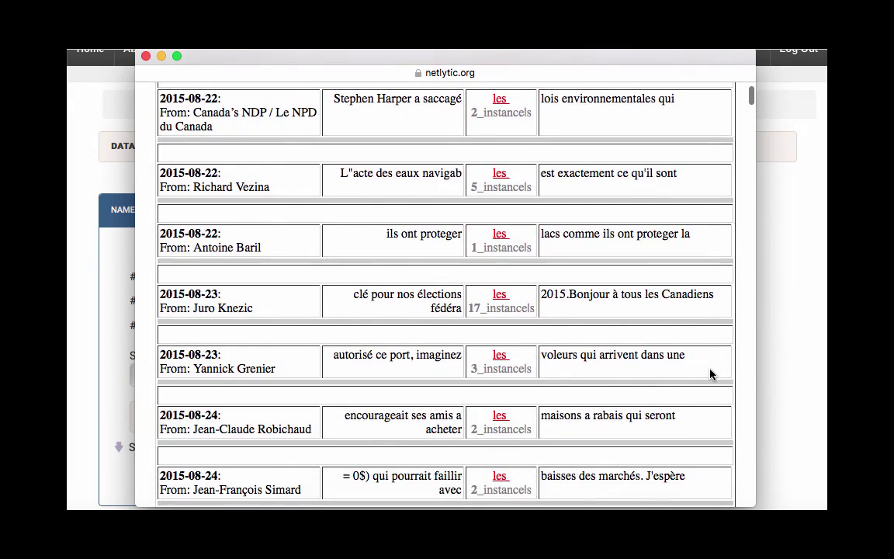
scroll(711, 375, "down", 4)
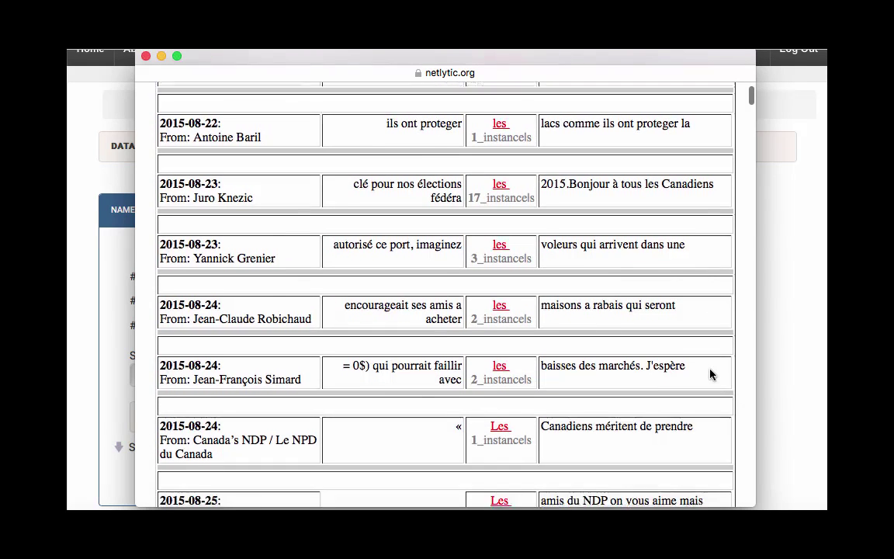
scroll(710, 374, "up", 15)
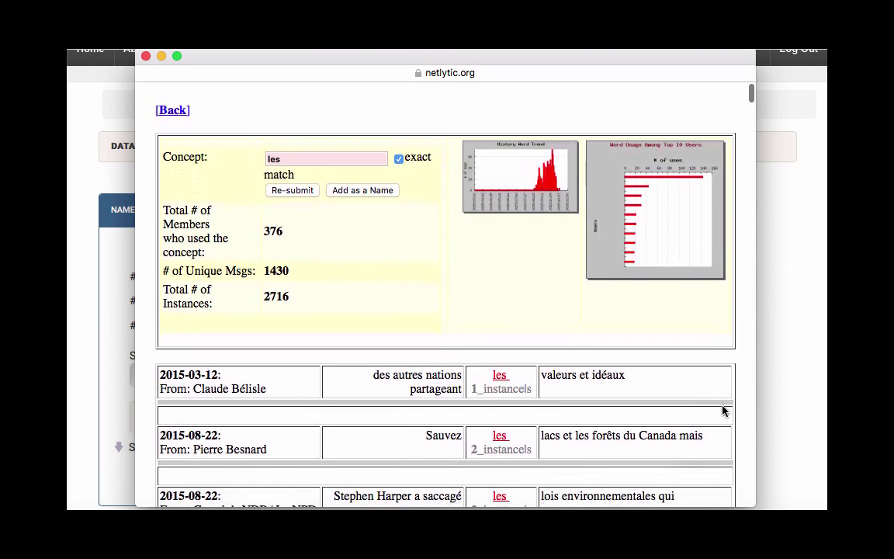
Delete les, le, canada and billc from the found names, then refresh the list.
left_click(171, 109)
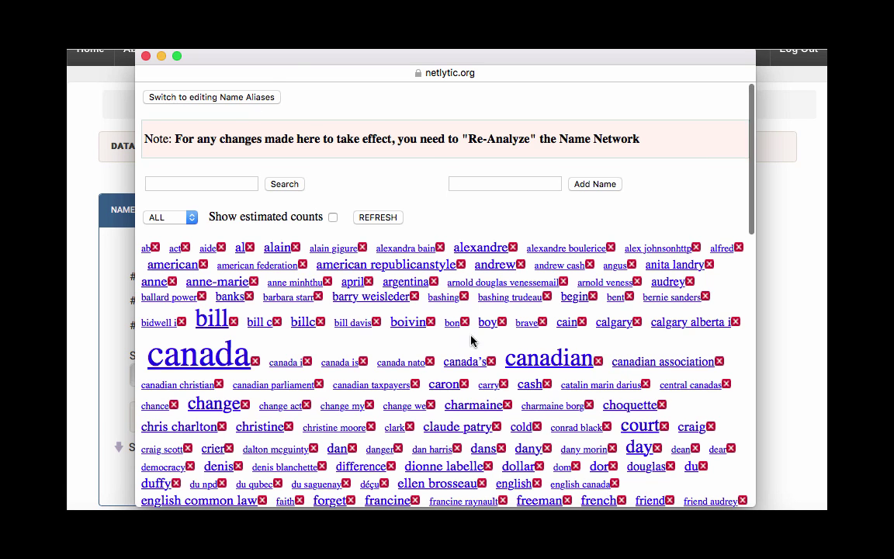
scroll(473, 340, "down", 6)
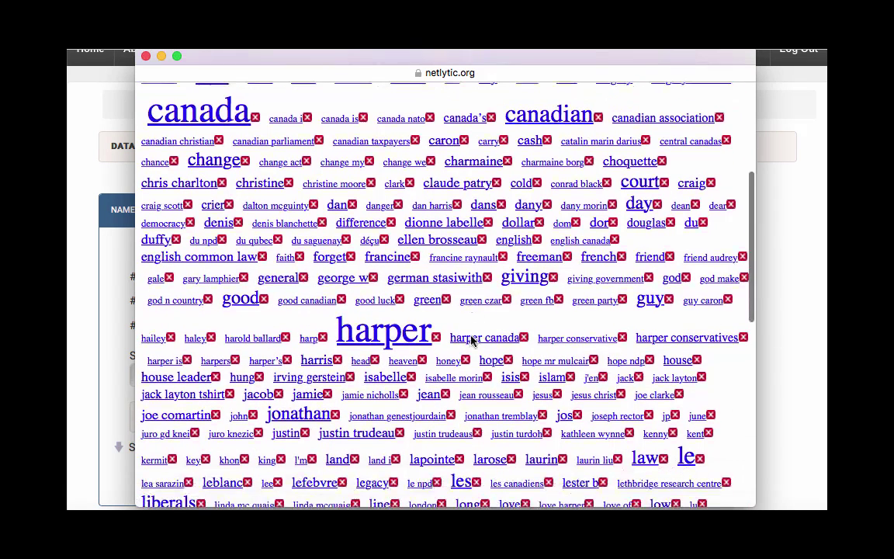
left_click(478, 482)
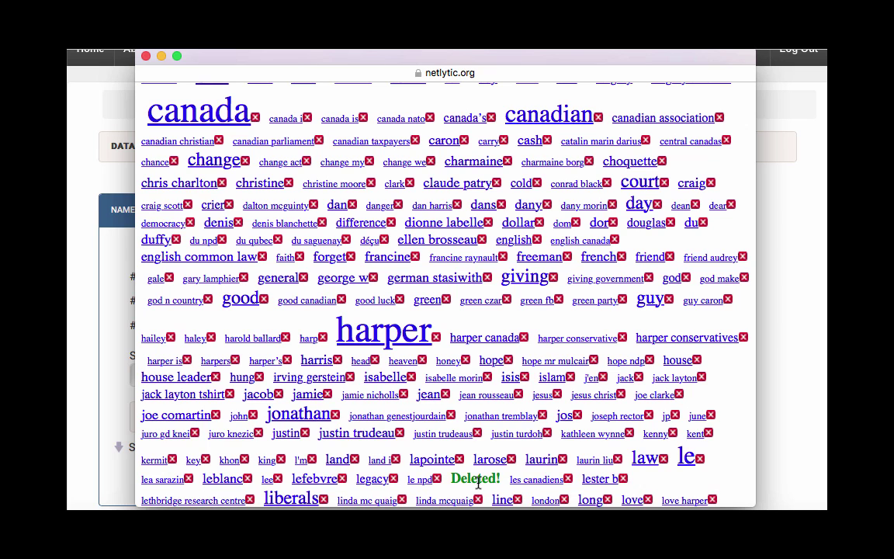
left_click(701, 459)
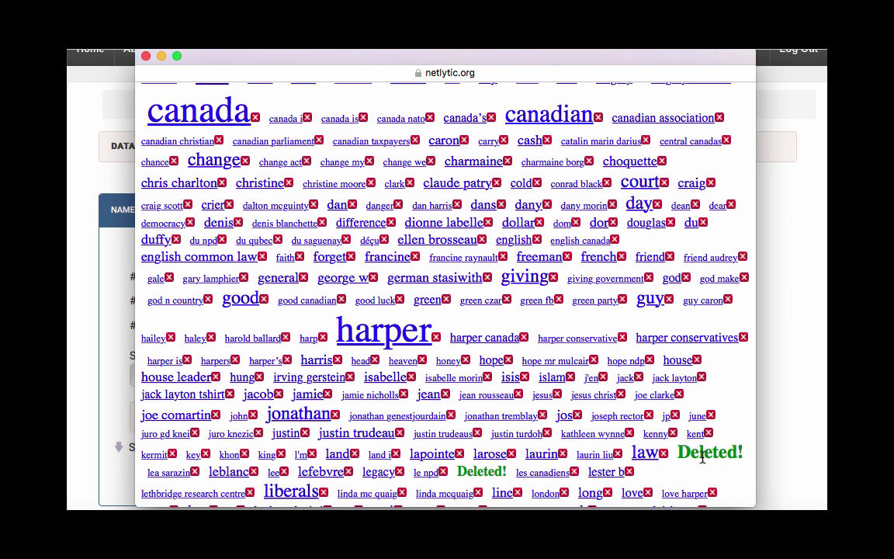
scroll(702, 458, "up", 5)
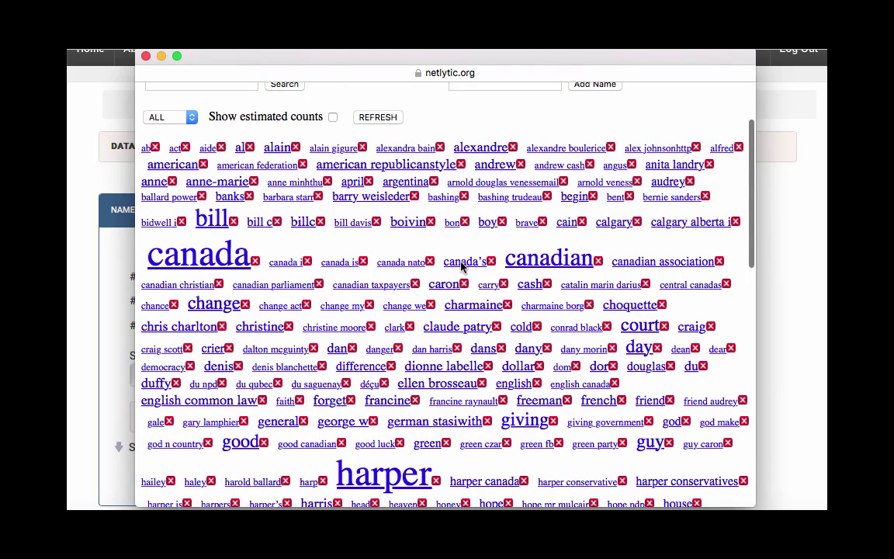
left_click(255, 261)
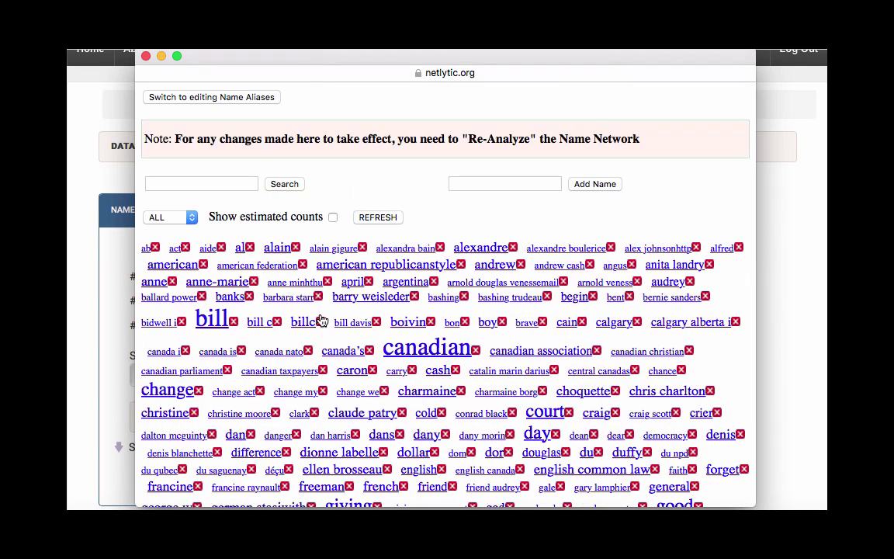
left_click(321, 322)
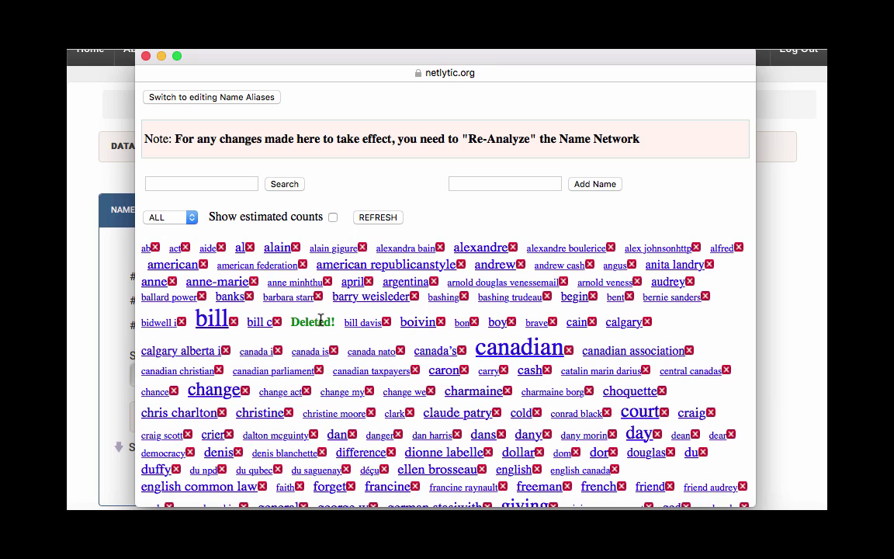
left_click(373, 219)
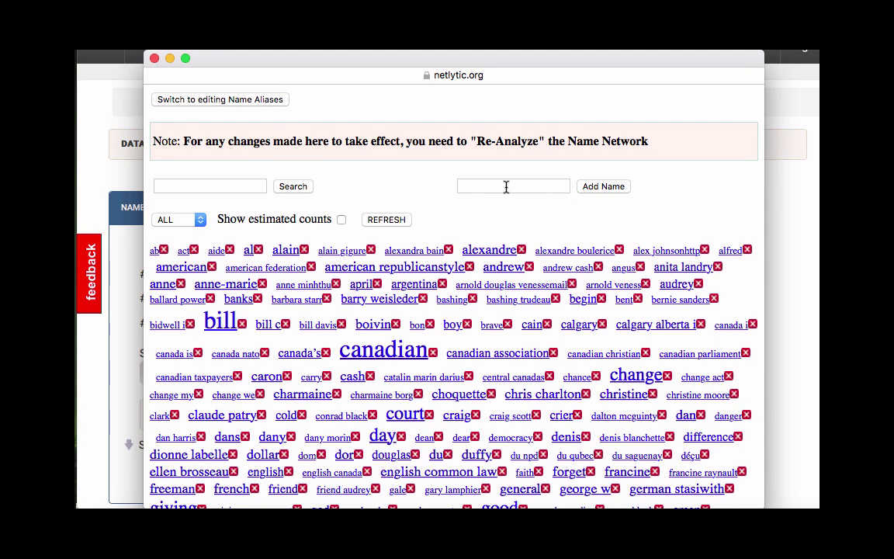
Enter the missing first name in Add Name, add it to the names database, then go back.
left_click(498, 184)
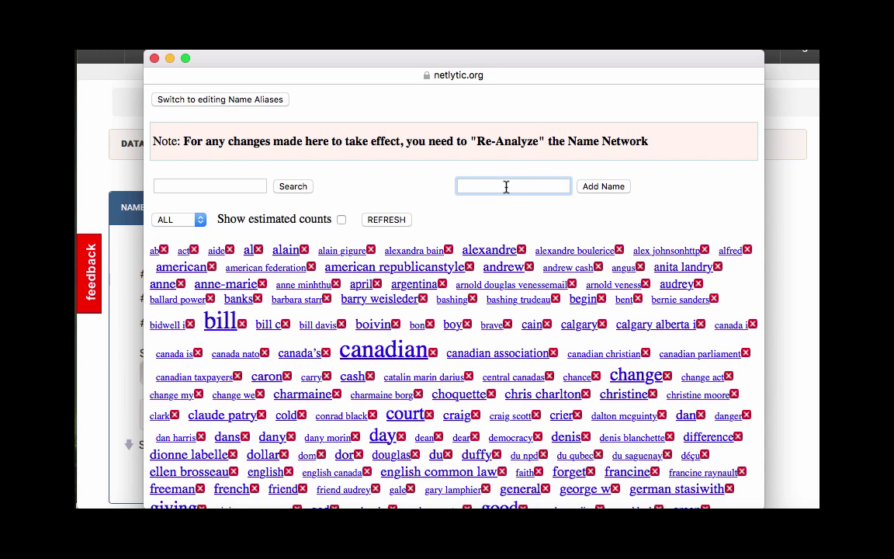
type("Eeva")
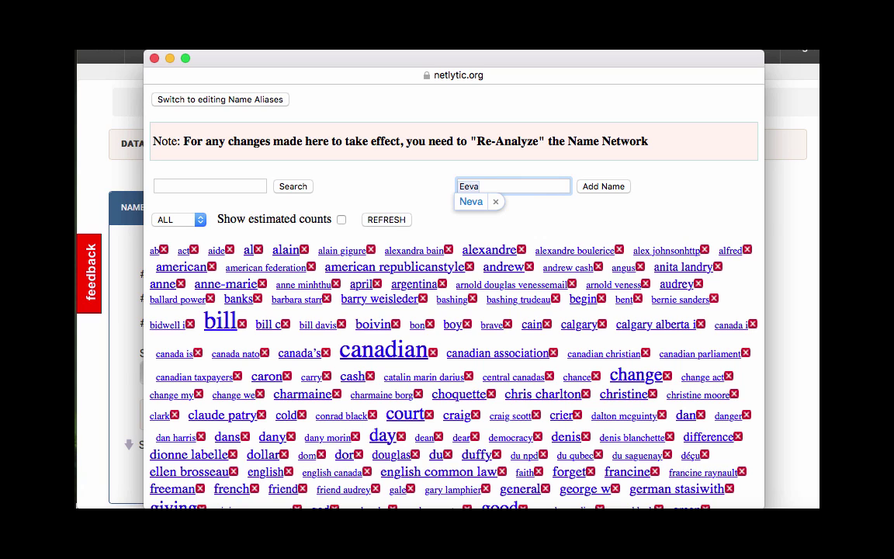
left_click(497, 202)
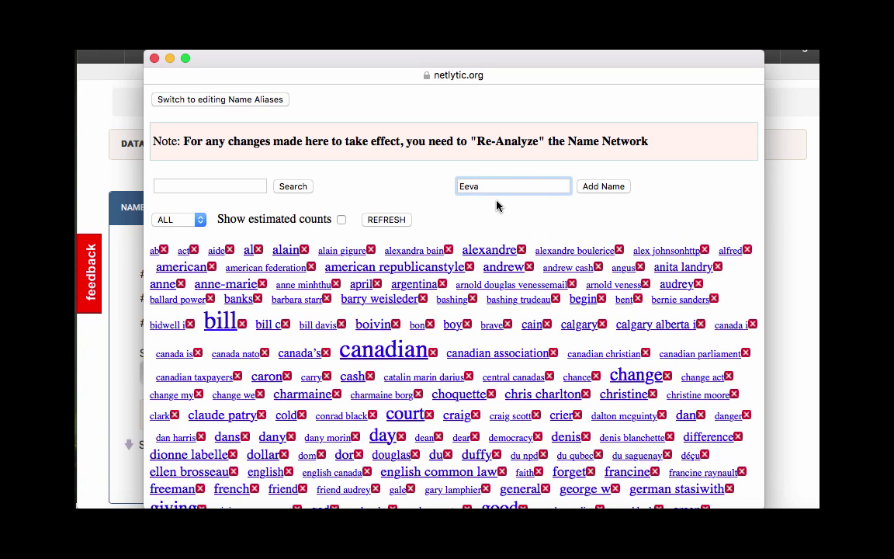
left_click(609, 189)
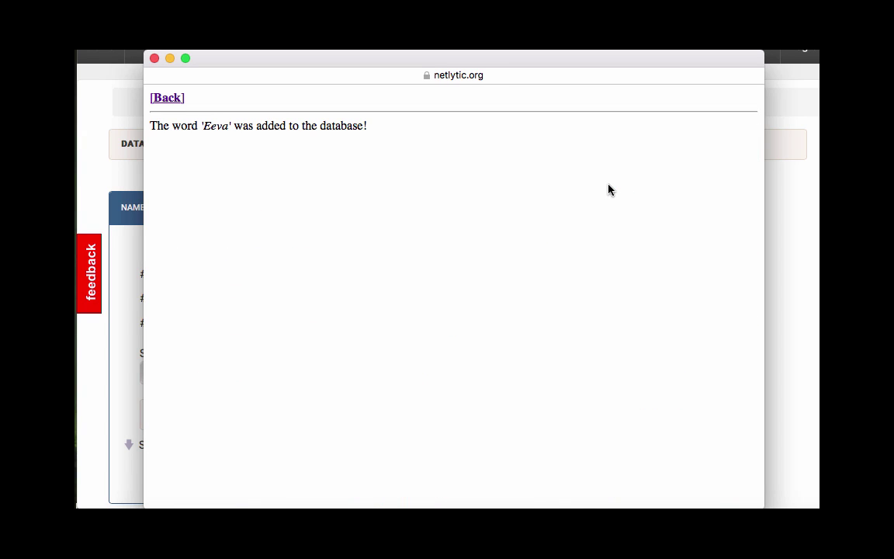
left_click(167, 98)
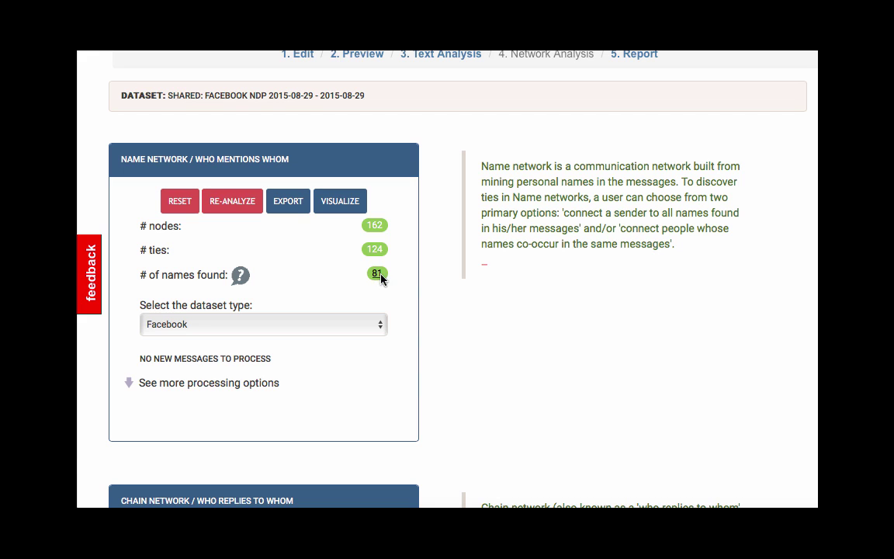
In the Name Aliases editor, give one full name a first-name-plus-initial alias and delete its first-name-only alias.
left_click(377, 274)
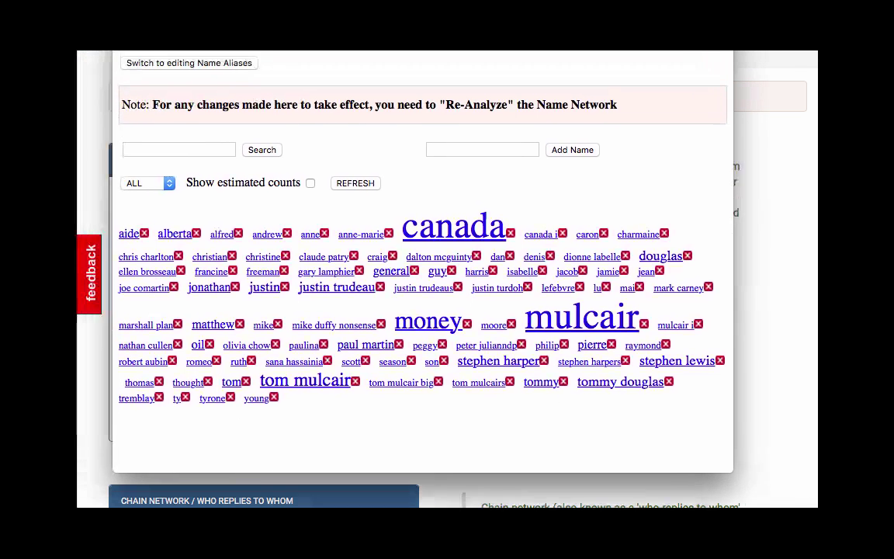
left_click(265, 75)
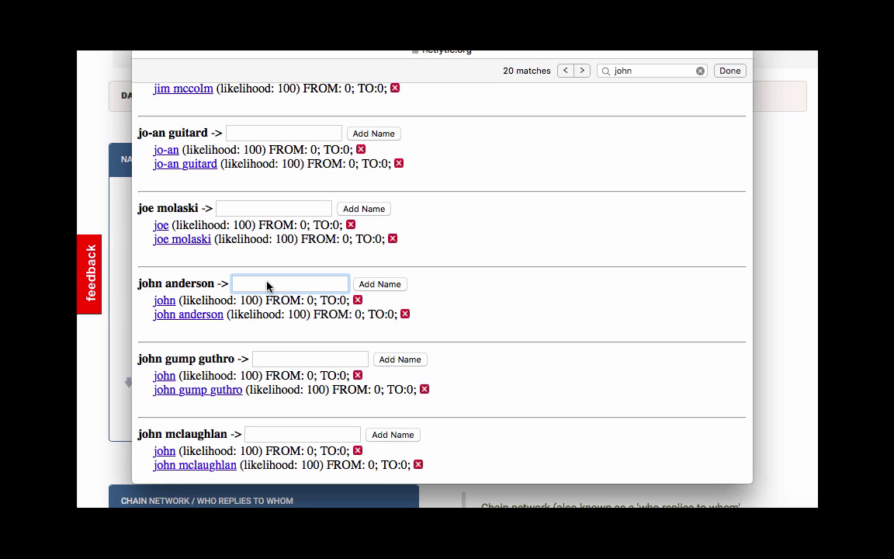
type("John A")
left_click(380, 285)
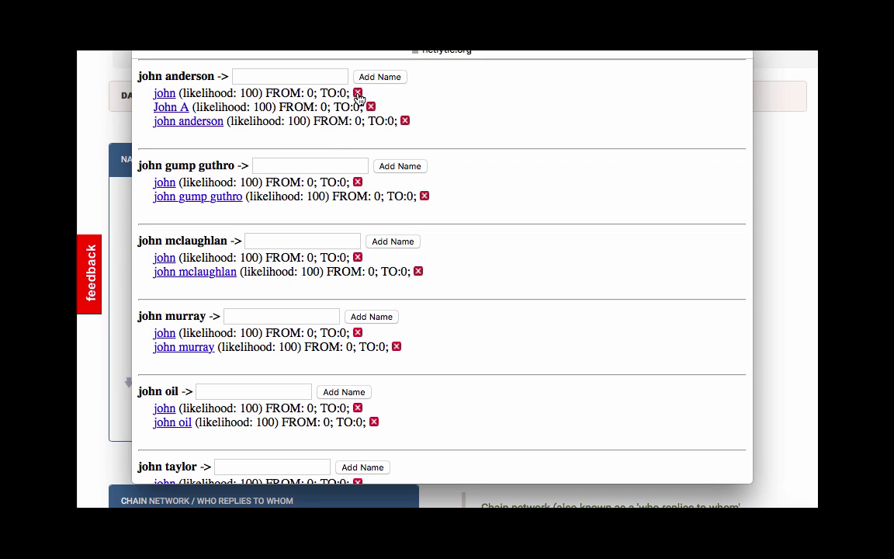
left_click(358, 93)
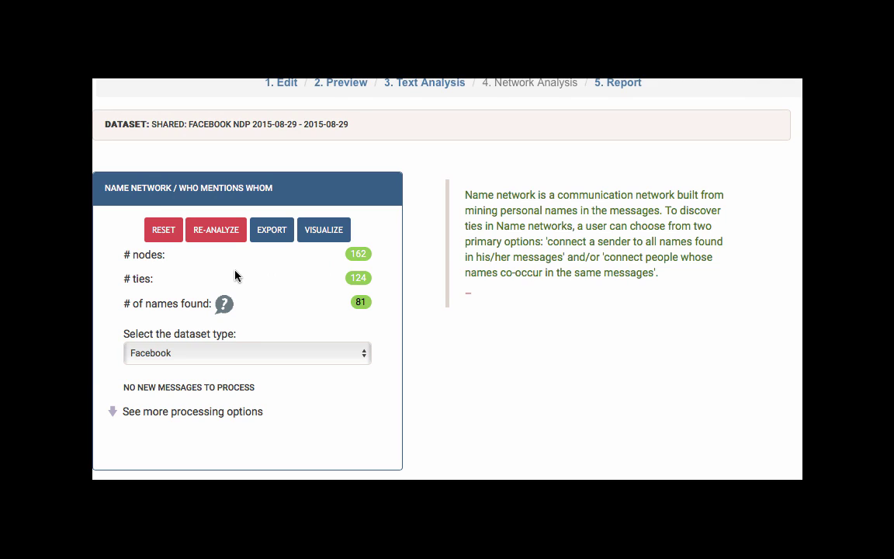
Re-analyze the name network and confirm replacing the previous network.
left_click(217, 228)
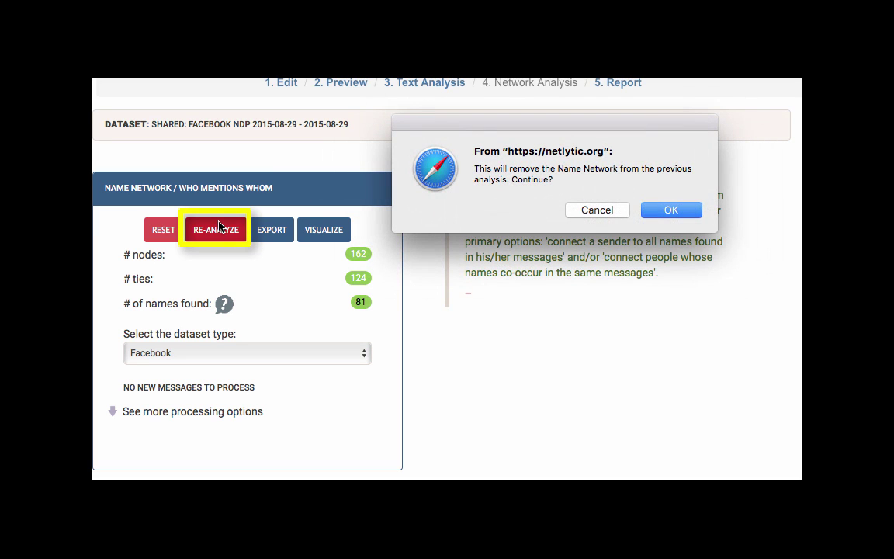
left_click(666, 211)
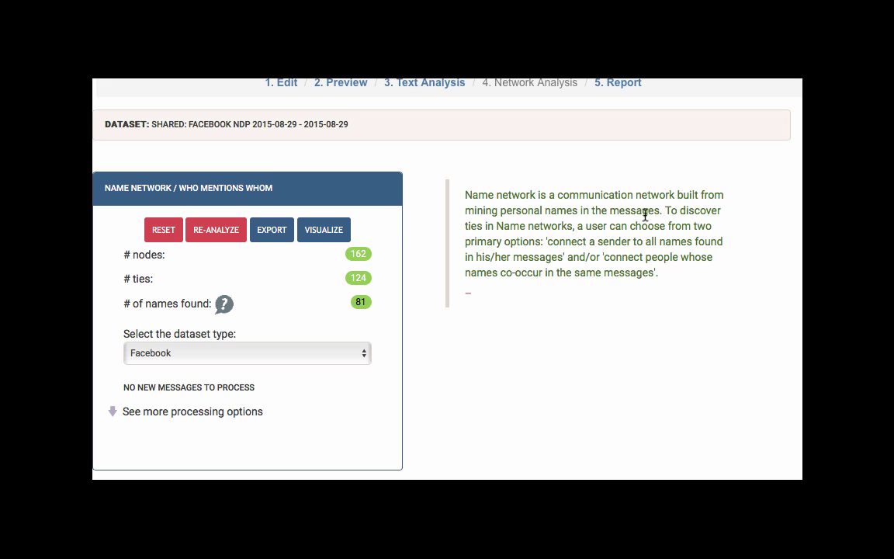